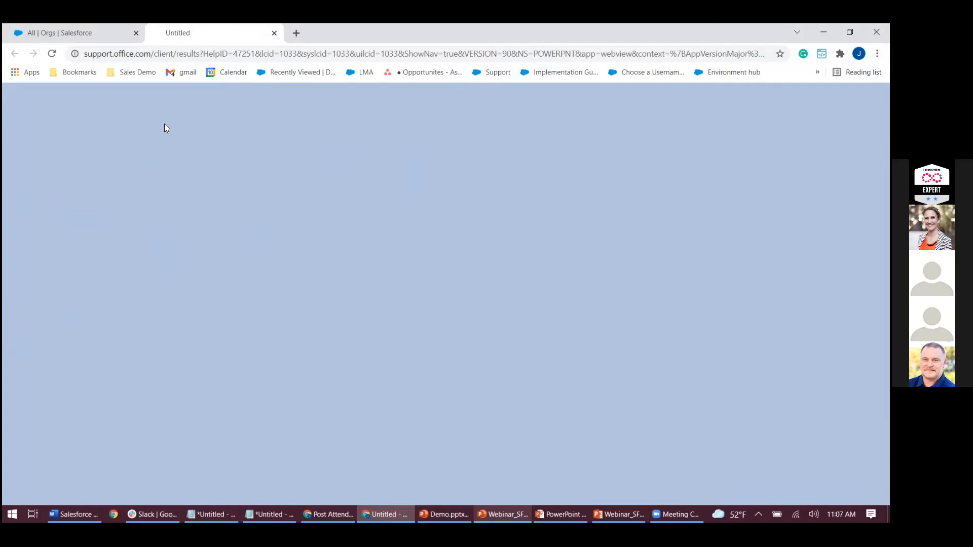
Close the blank help tab and end the slide show to return to the Salesforce Orgs list.
left_click(274, 33)
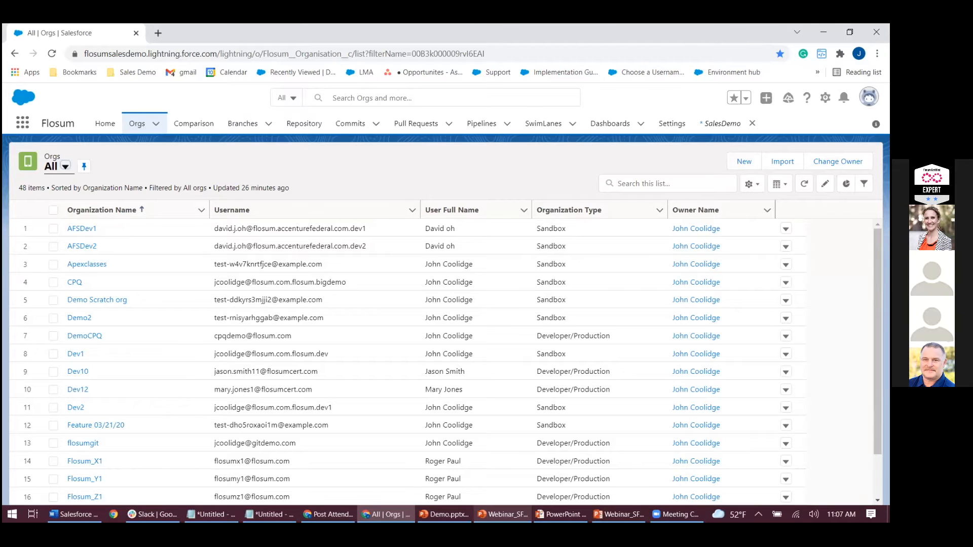
key("alt+Tab")
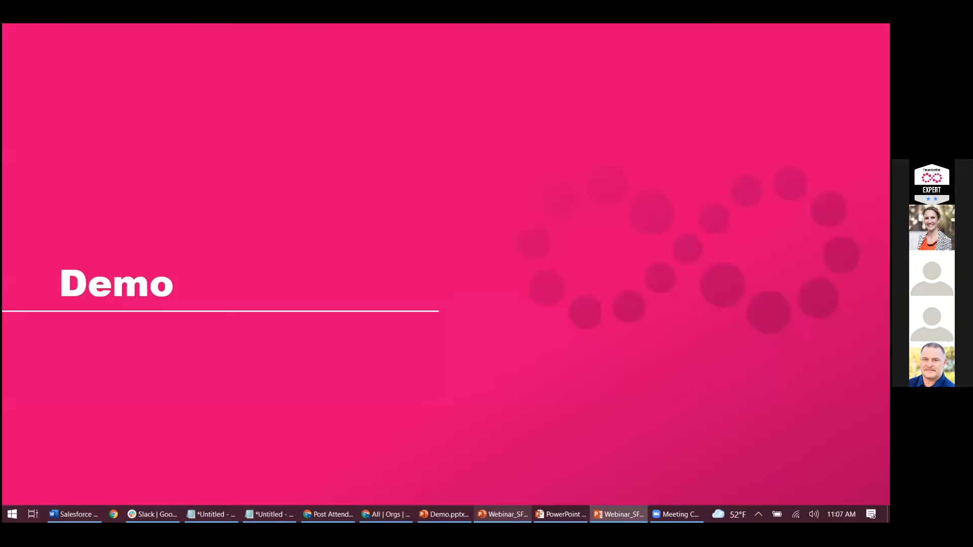
left_click(456, 149)
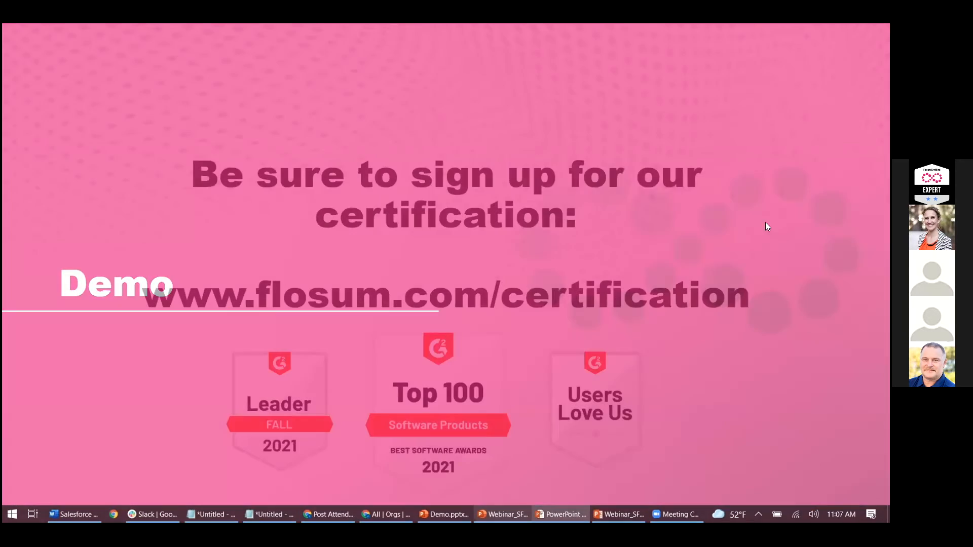
key("Escape")
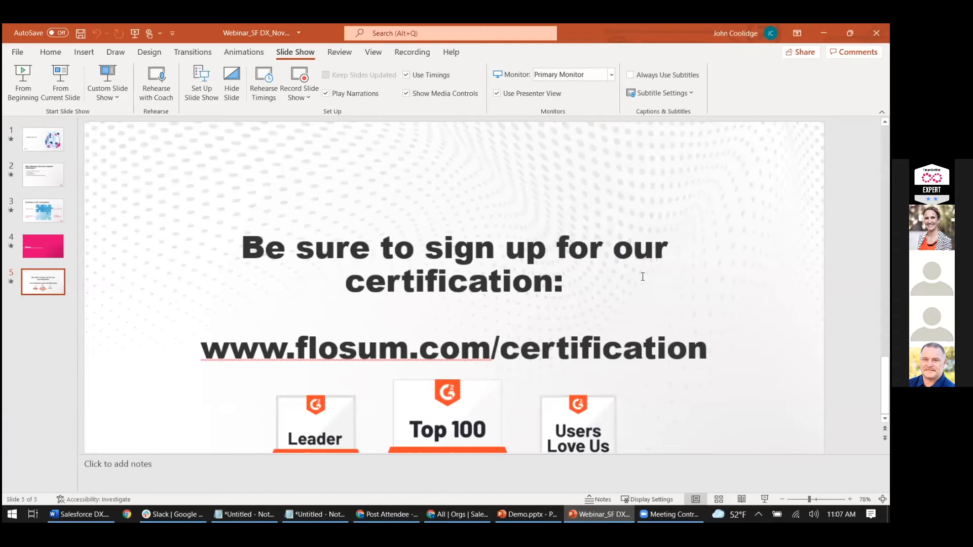
left_click(824, 33)
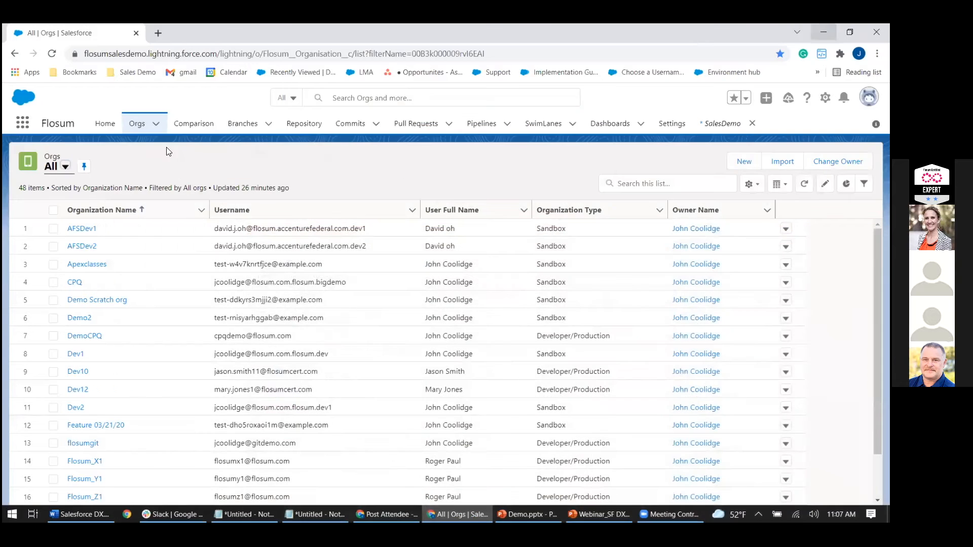
Open the Production org from the Orgs list and start creating a scratch org from it.
scroll(182, 430, "down", 1)
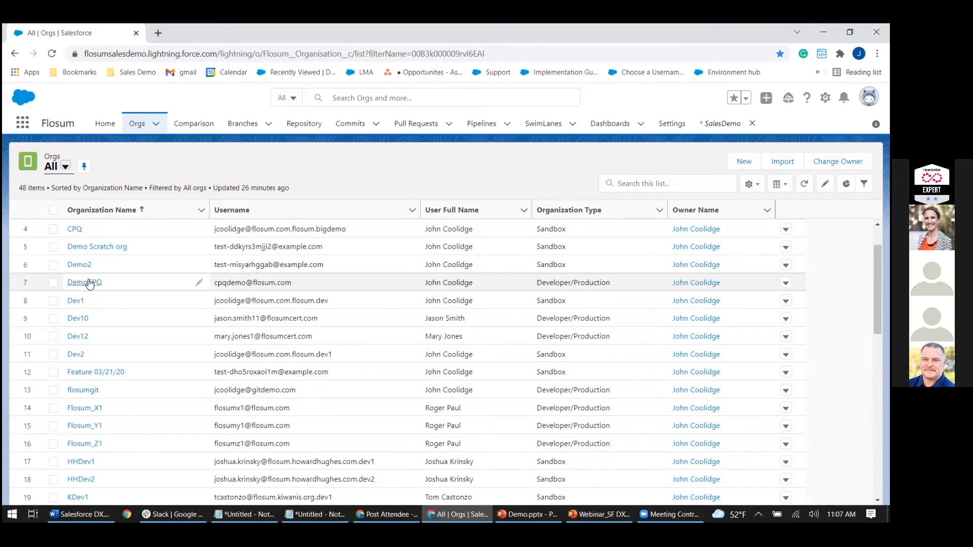
scroll(102, 304, "down", 1)
scroll(134, 345, "down", 5)
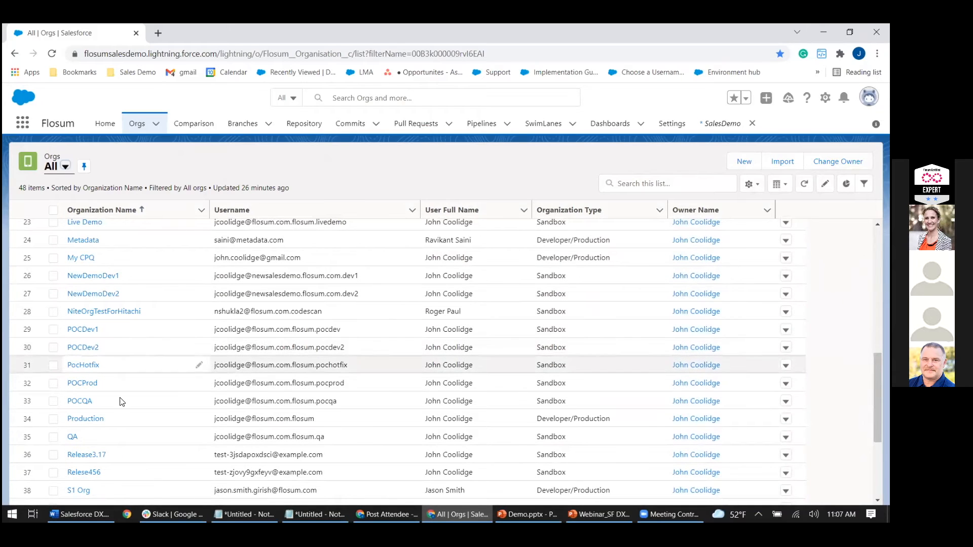
left_click(91, 418)
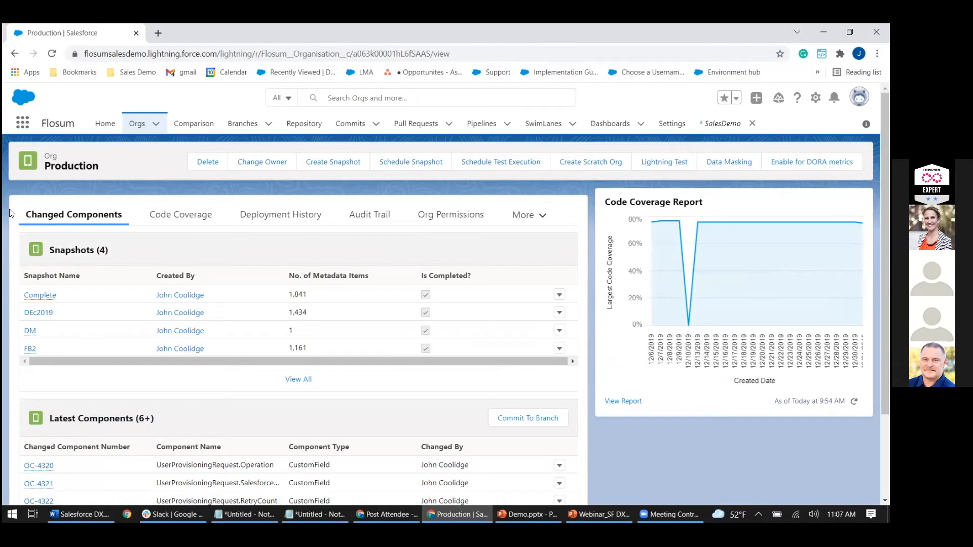
left_click(588, 167)
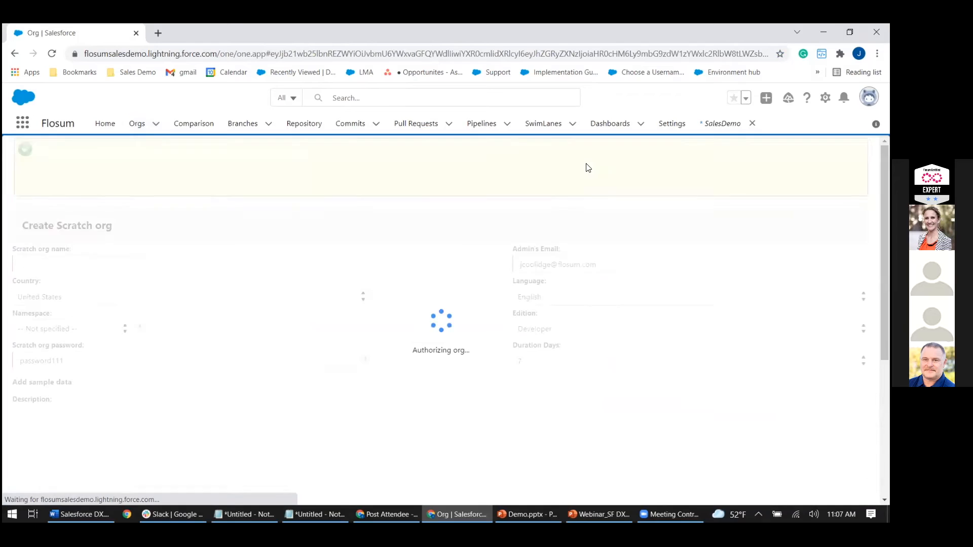
Name the scratch org Apexclasses, leave the namespace as Not specified, and include sample data.
left_click(41, 263)
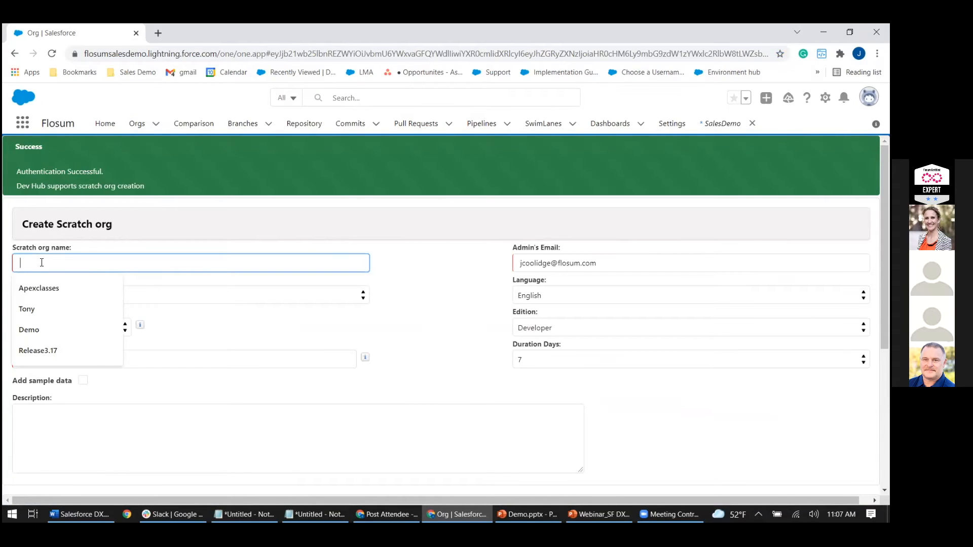
left_click(36, 292)
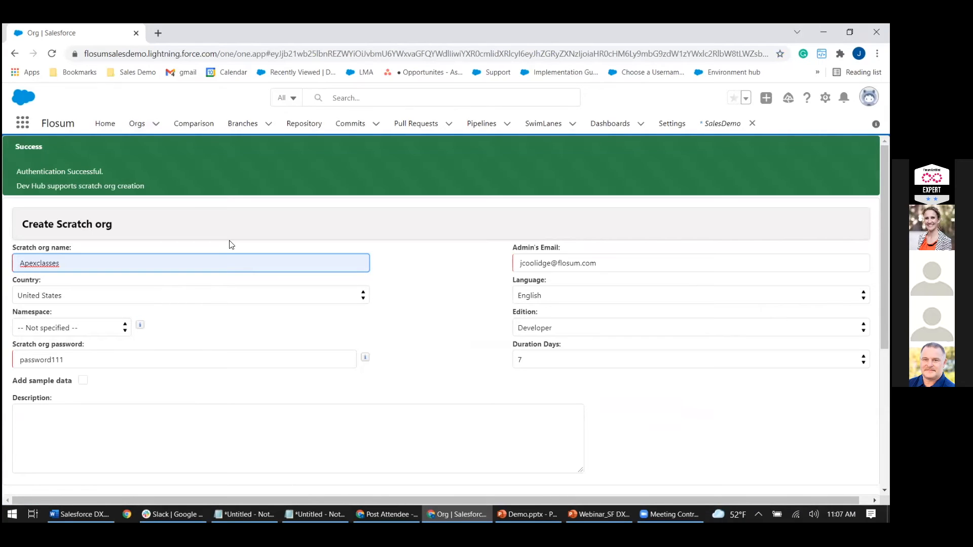
left_click(71, 328)
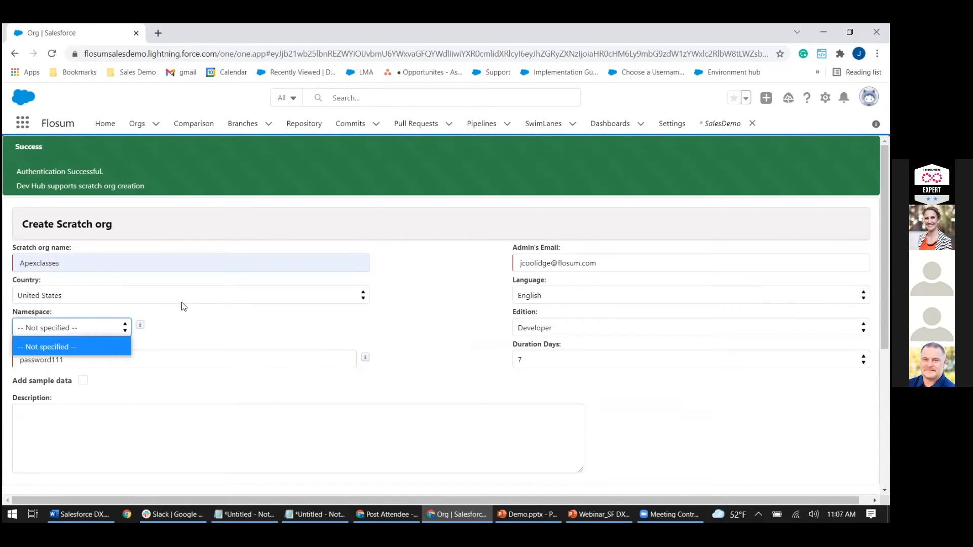
left_click(183, 300)
left_click(179, 331)
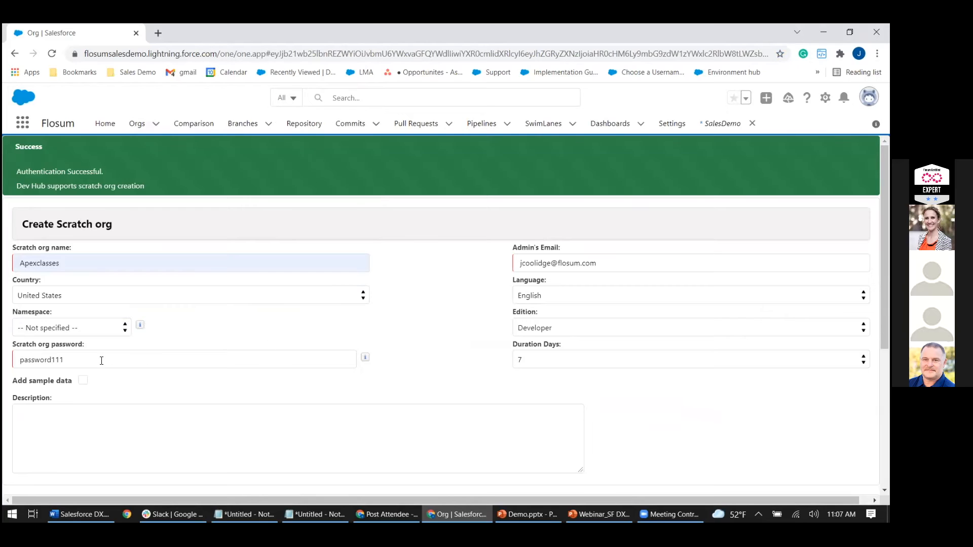
left_click(81, 383)
Add all available features, from API through EnableQuote, to the scratch org's selected features.
scroll(282, 359, "down", 2)
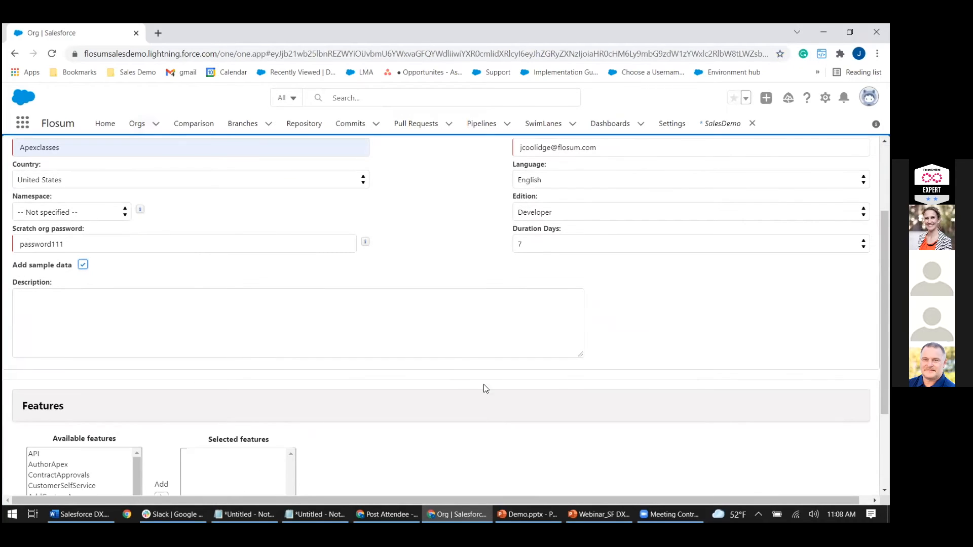
scroll(378, 380, "down", 2)
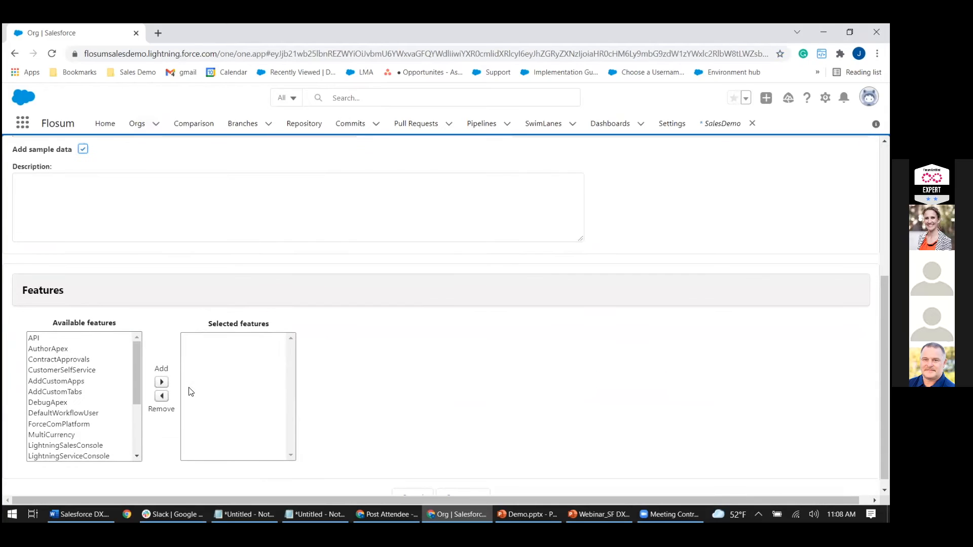
mouse_move(135, 356)
left_mouse_down()
mouse_move(130, 431)
mouse_move(136, 341)
left_mouse_up()
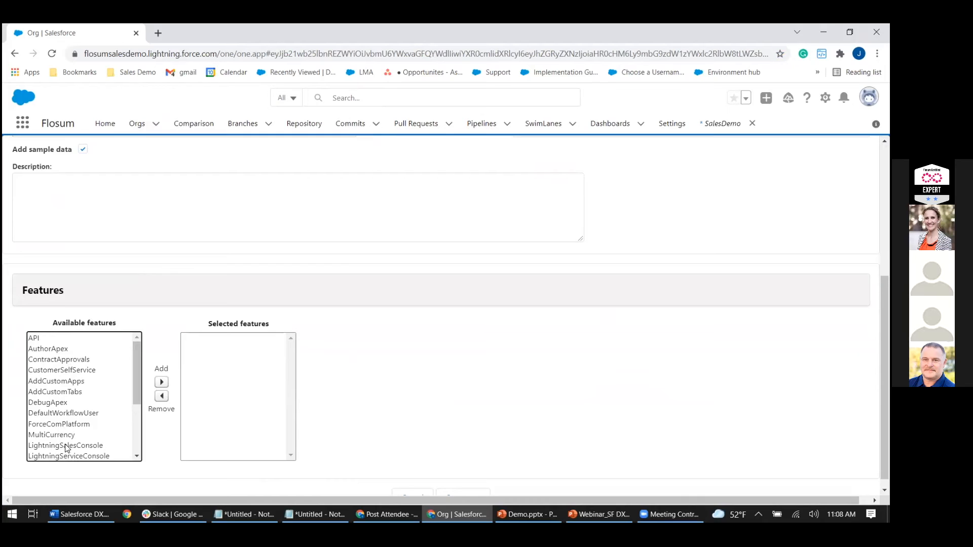
scroll(374, 390, "up", 4)
scroll(372, 391, "down", 4)
left_click(49, 348)
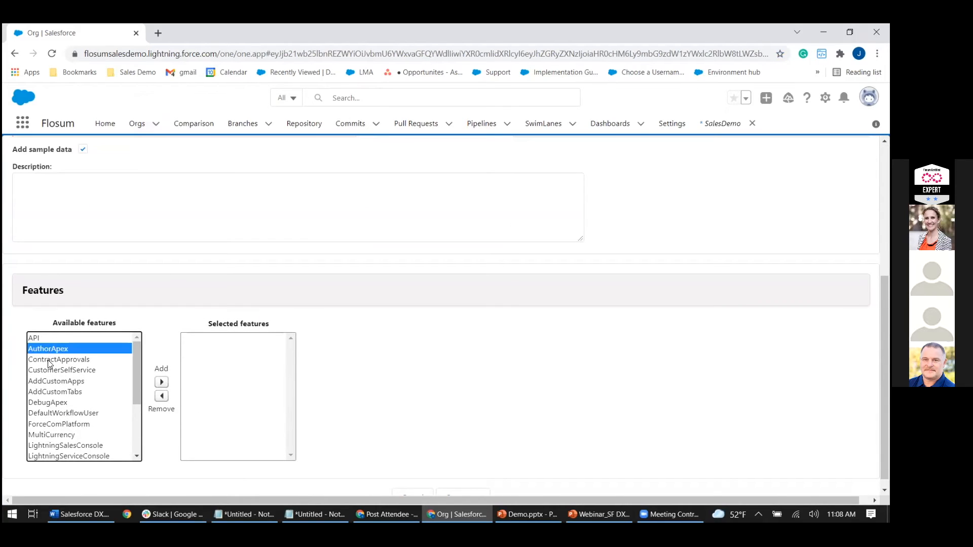
left_click(52, 338)
scroll(86, 390, "down", 4)
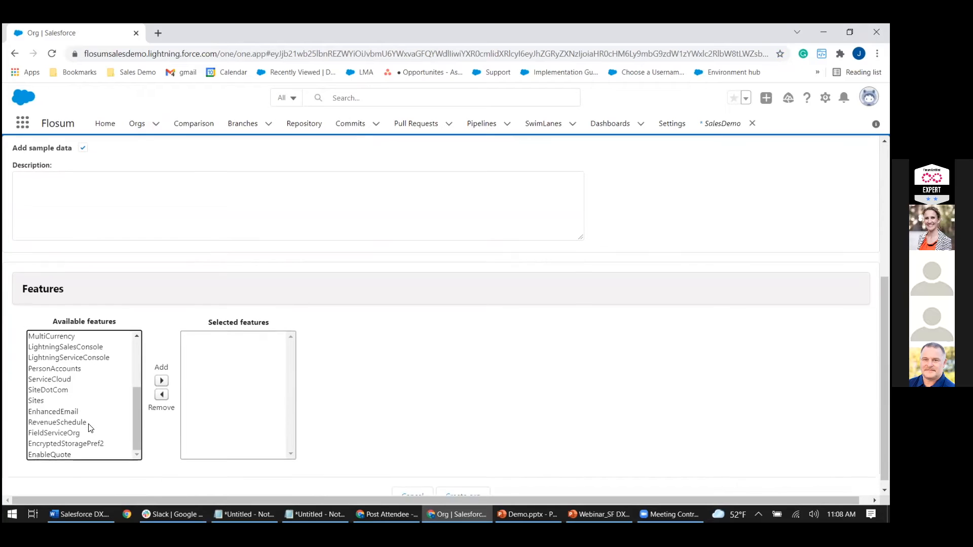
left_click(50, 446, "shift")
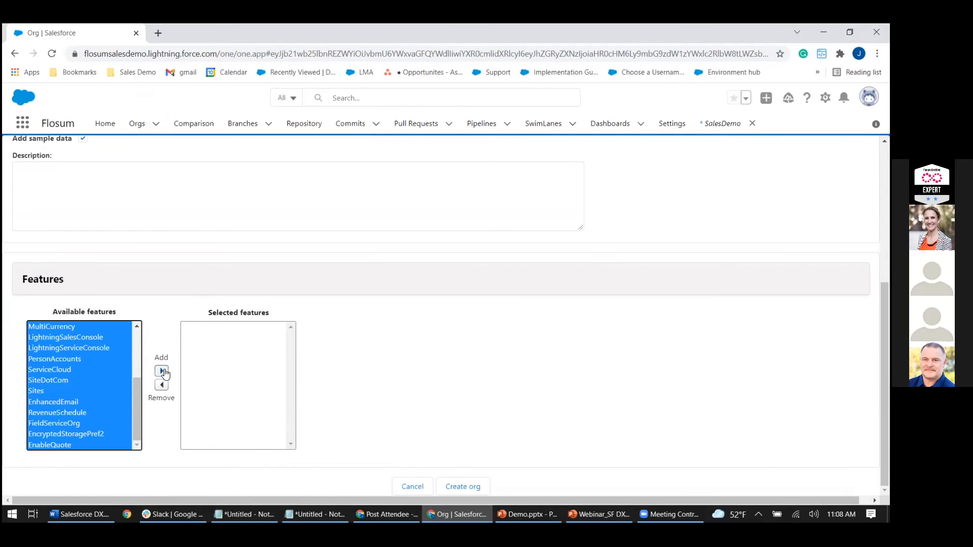
left_click(161, 371)
Create the scratch org with the Developer edition and a duration of 7 days after reviewing those options.
scroll(611, 376, "up", 5)
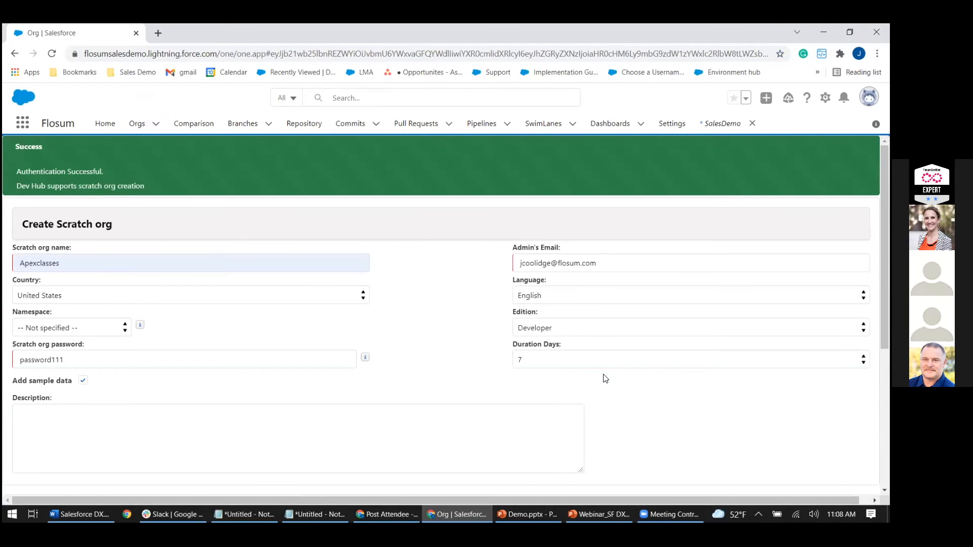
scroll(607, 378, "down", 5)
scroll(604, 379, "up", 5)
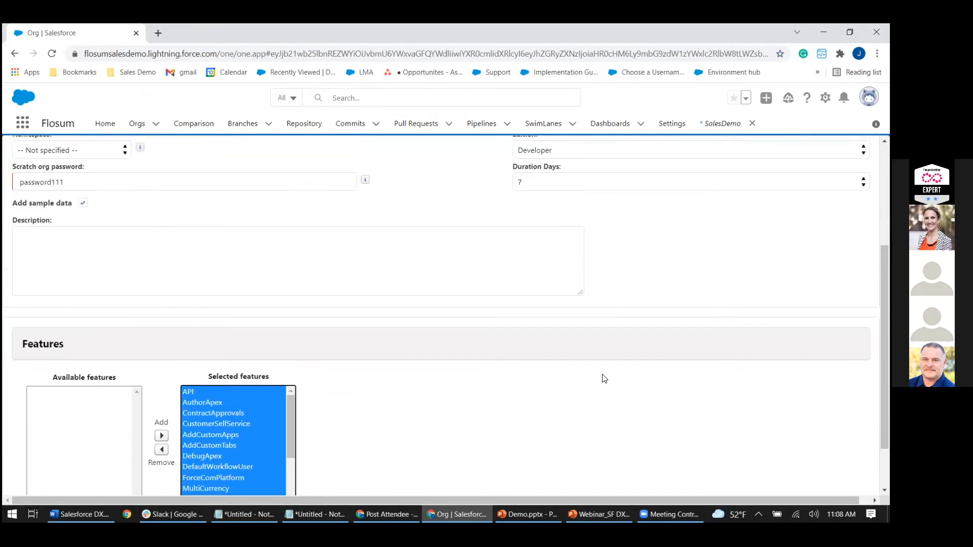
left_click_drag(427, 501, 438, 500)
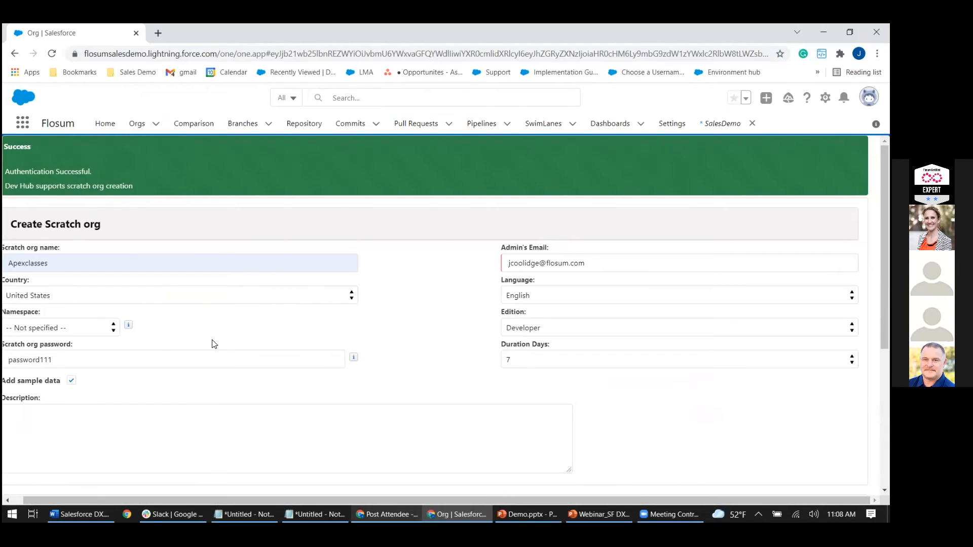
left_click(561, 360)
left_click(611, 413)
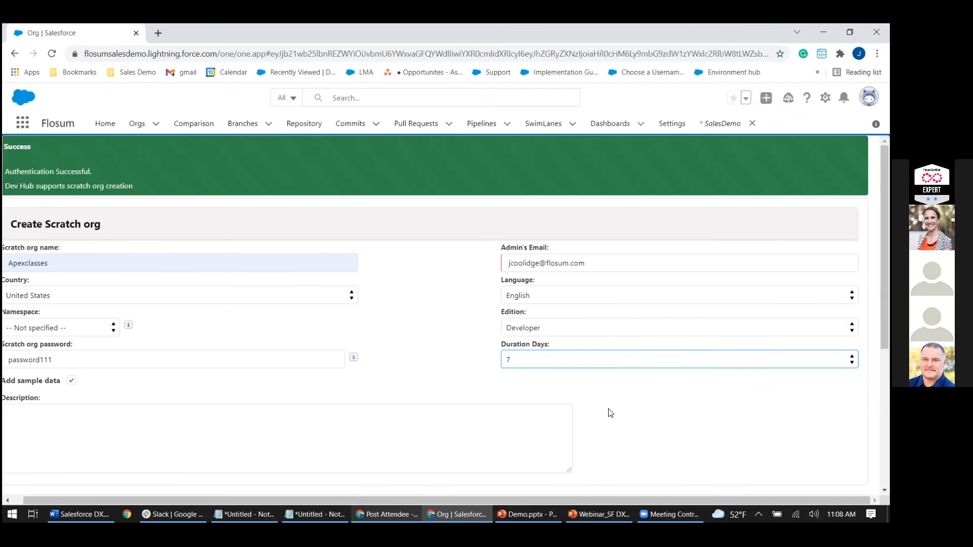
left_click(558, 328)
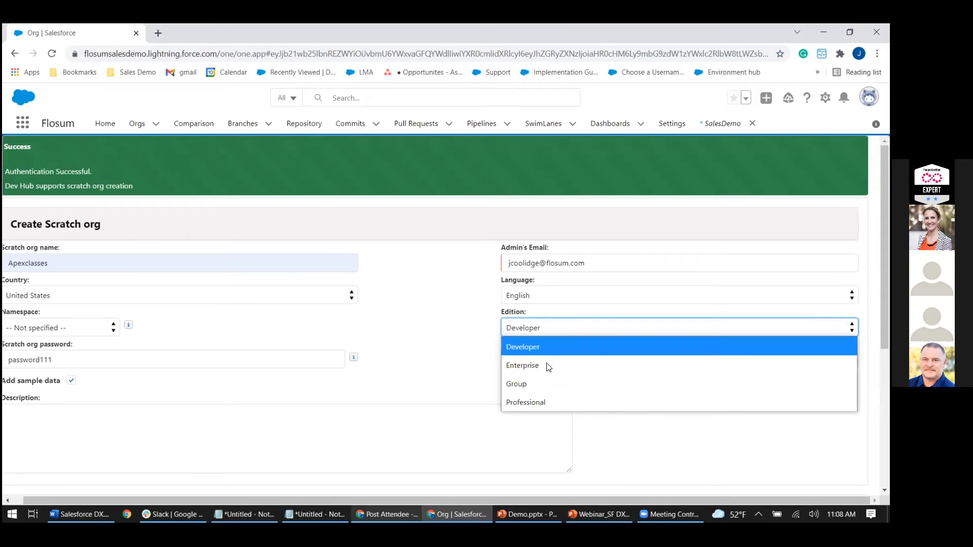
left_click(398, 352)
scroll(398, 352, "down", 5)
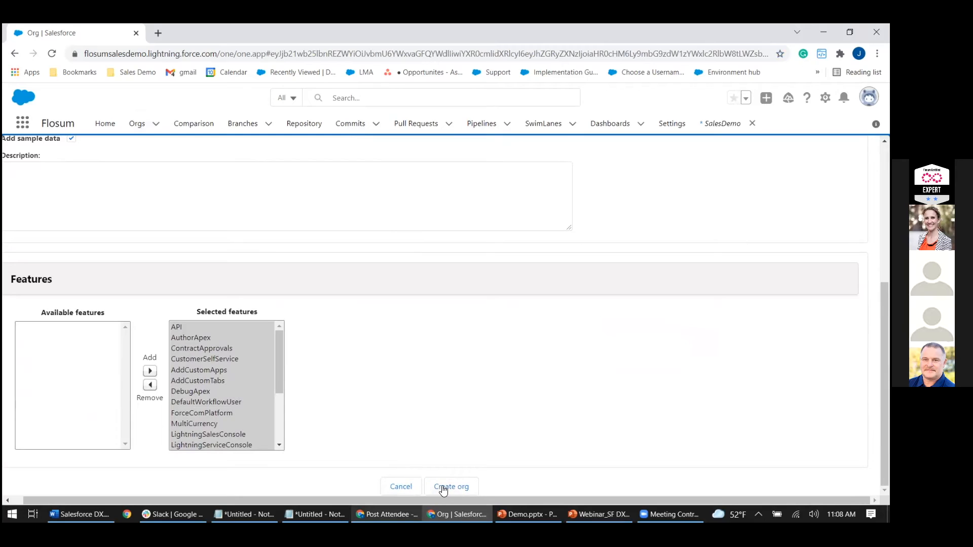
left_click(443, 487)
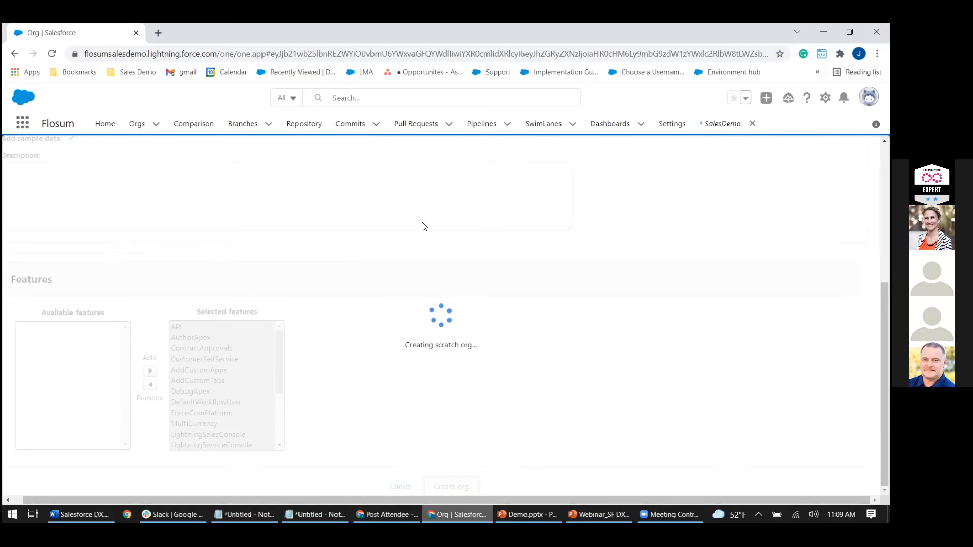
Open the bookmarked Branch Sales Demo 2 record and show its manifest of branch components.
left_click(142, 74)
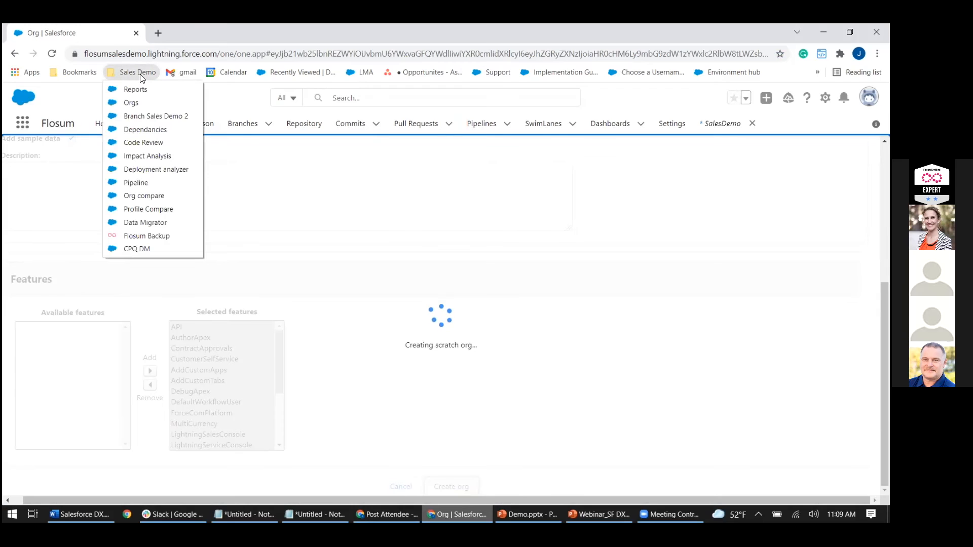
left_click(151, 118)
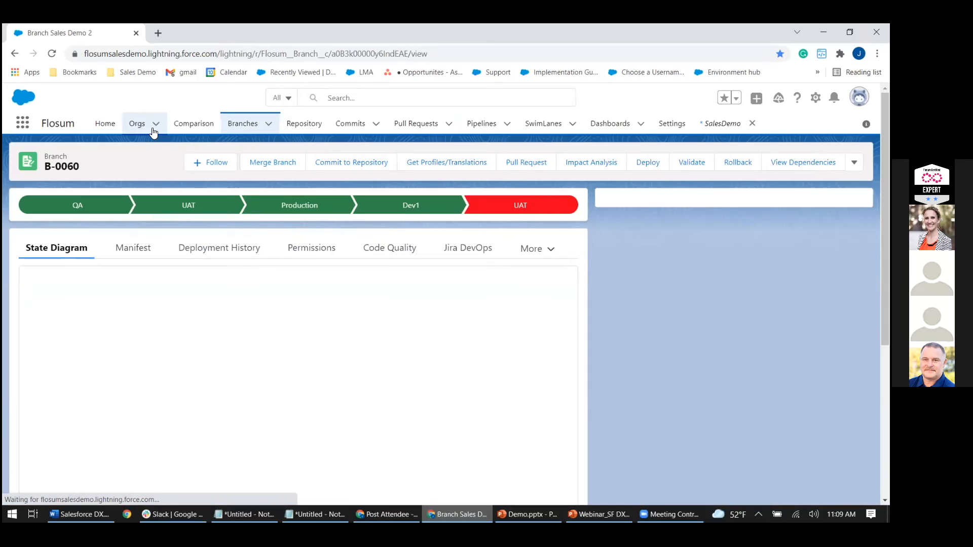
left_click(133, 250)
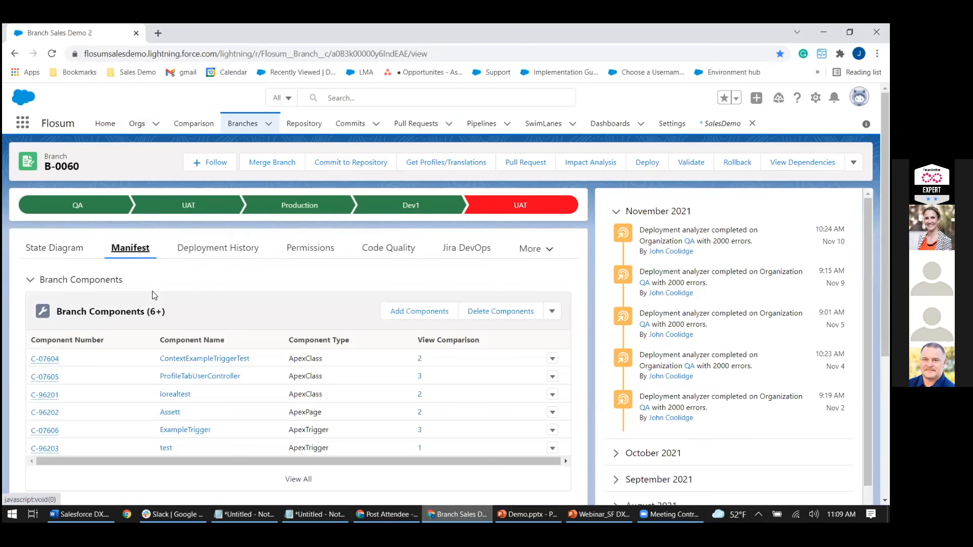
View the full list of branch components, including their types and sources, and return to the branch record.
left_click(297, 423)
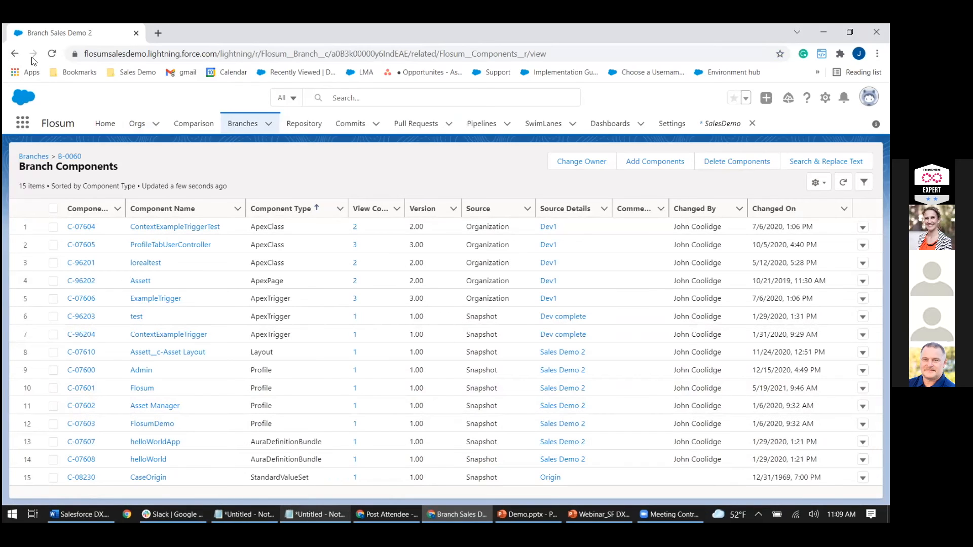
left_click(16, 53)
scroll(485, 232, "up", 1)
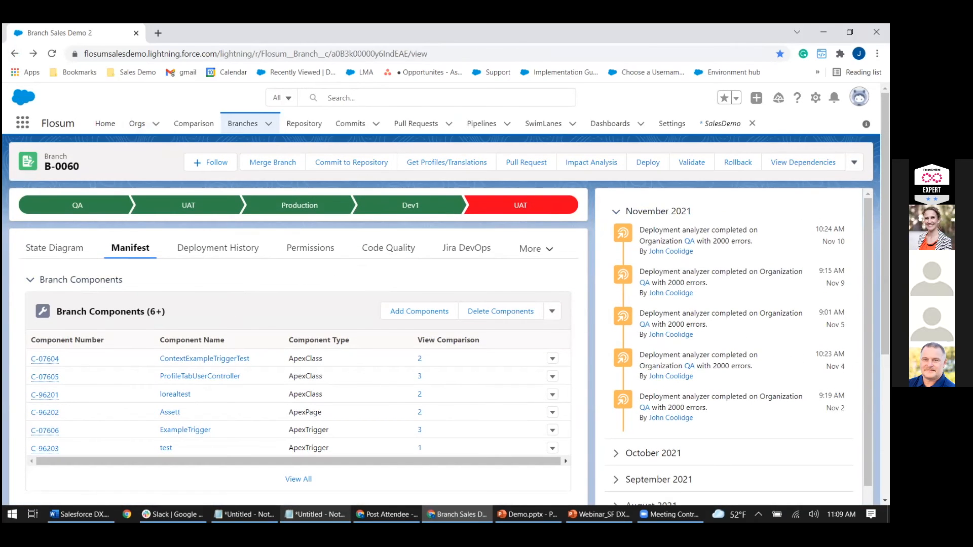
Create an unlocked package named Test 2 from branch B-0060 and review its related logs, versions and details.
left_click(854, 162)
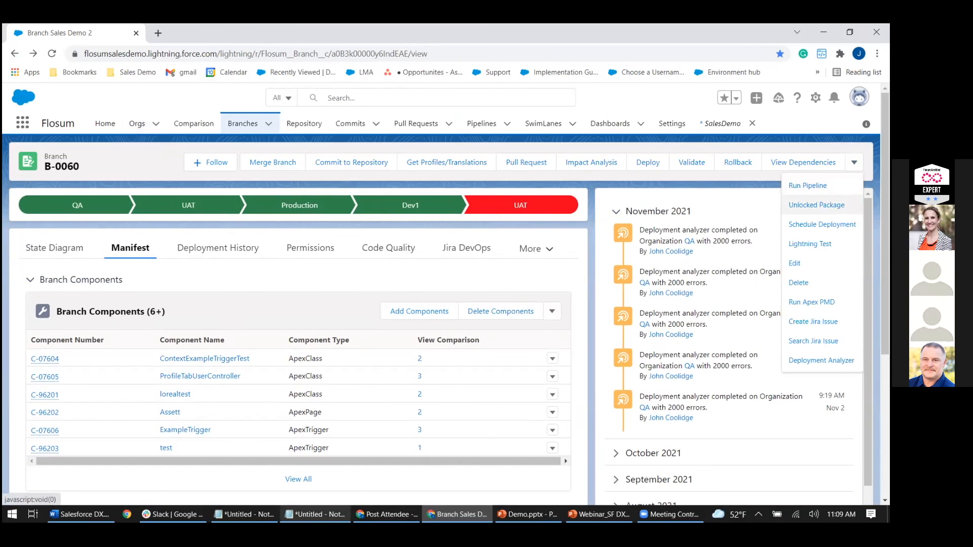
left_click(810, 205)
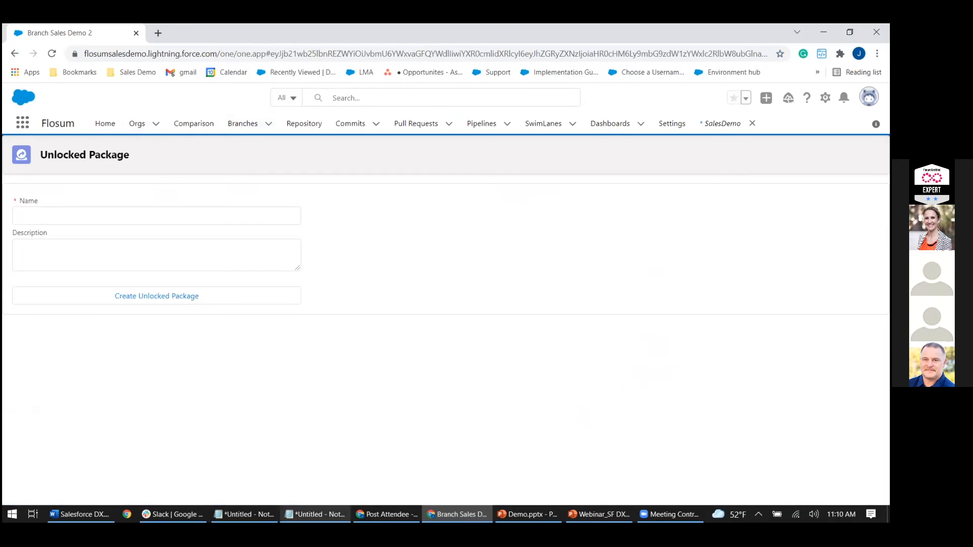
left_click(67, 217)
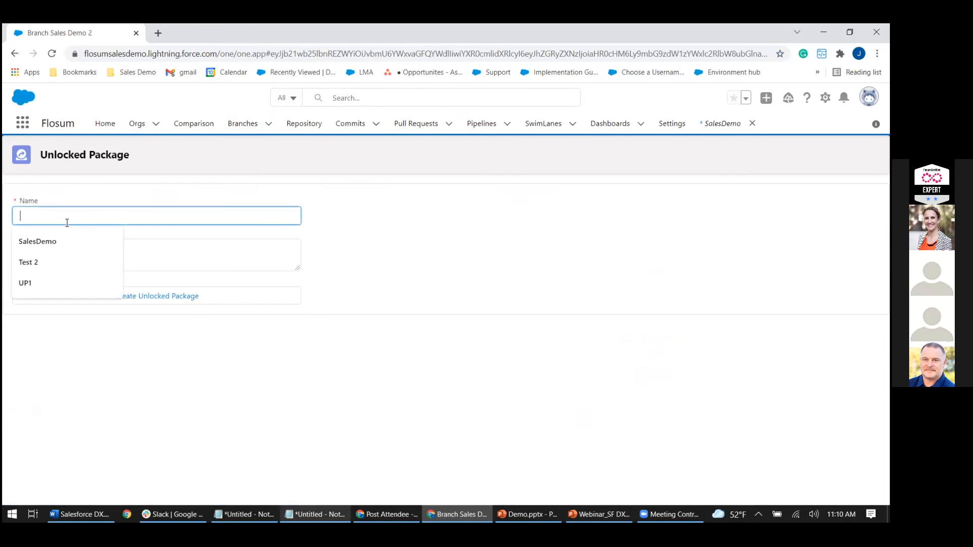
left_click(57, 256)
left_click(57, 255)
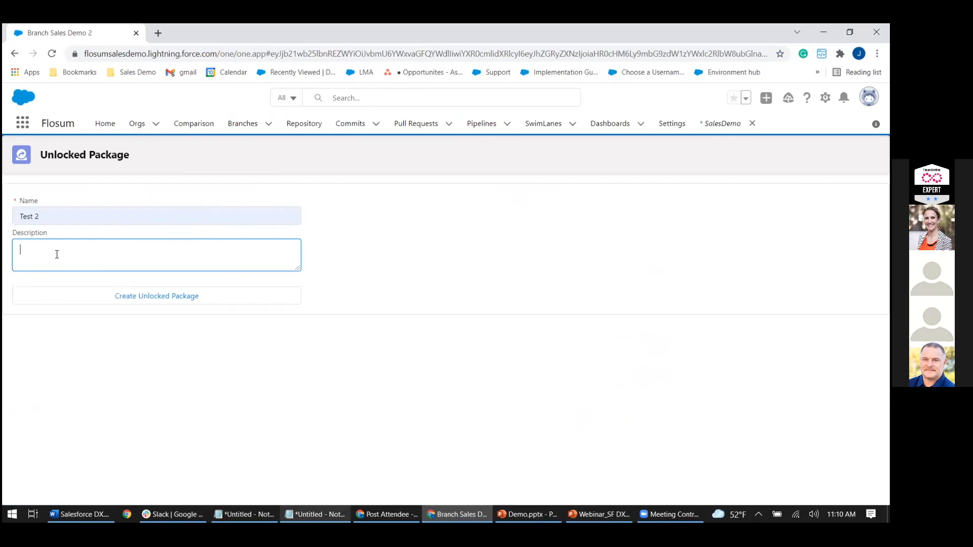
left_click(136, 298)
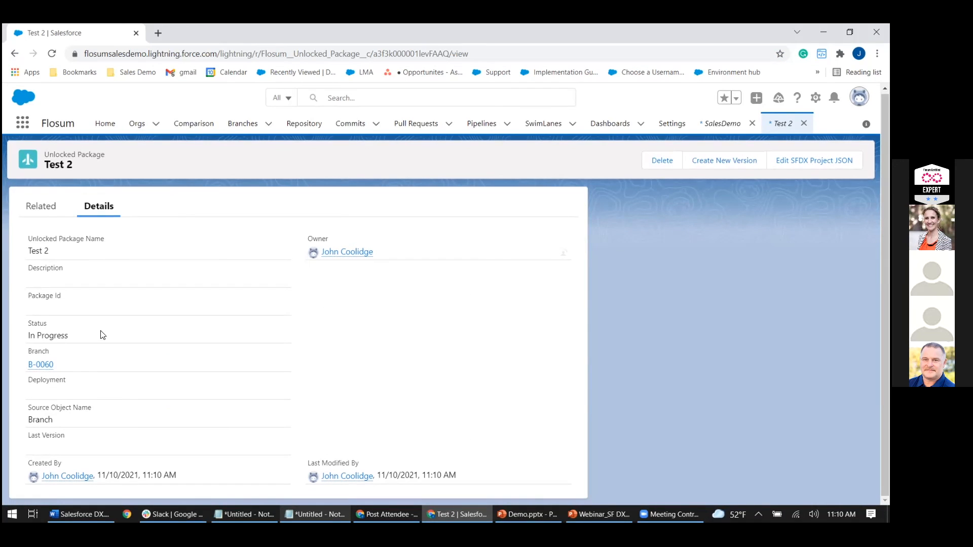
left_click(42, 207)
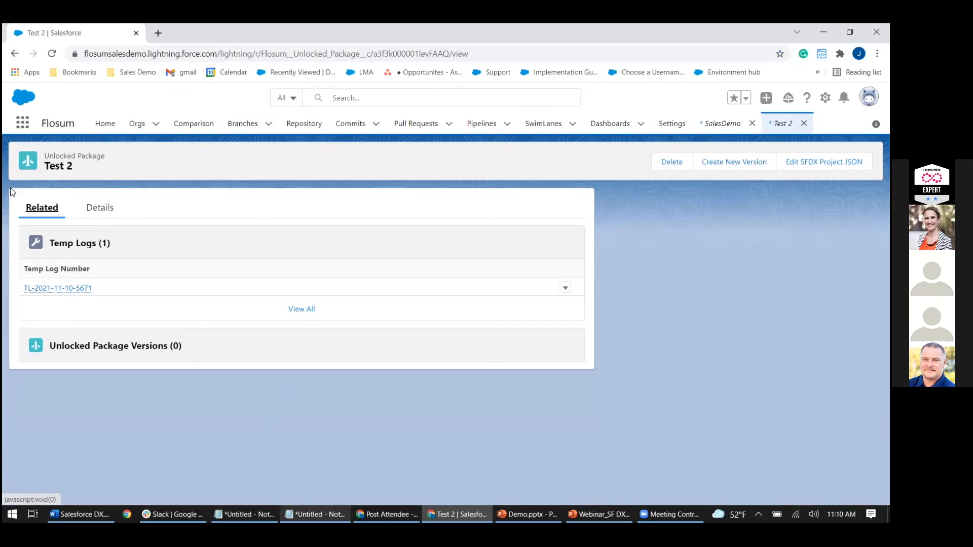
left_click(97, 210)
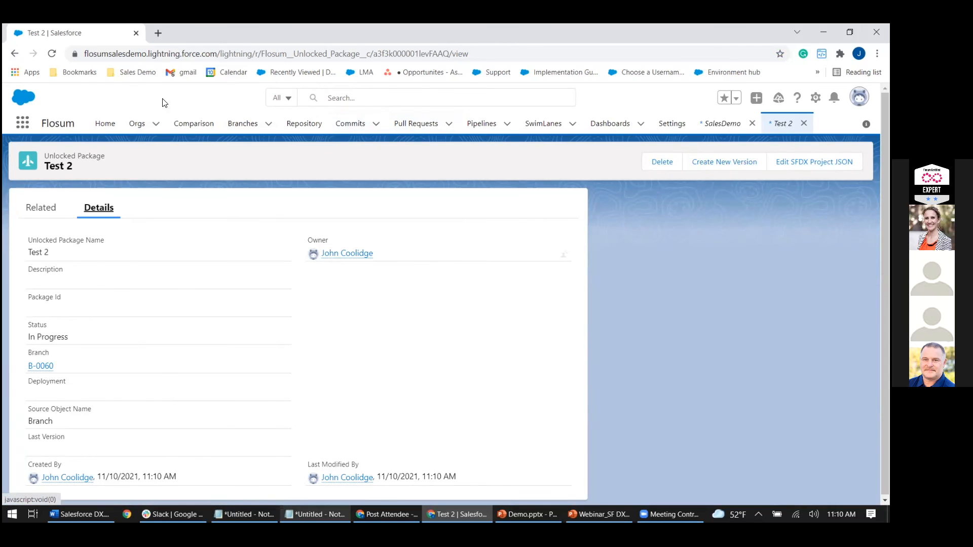
Look through the list of all orgs, sorted by organization name in ascending order, and open the Apexclasses org record.
left_click(138, 124)
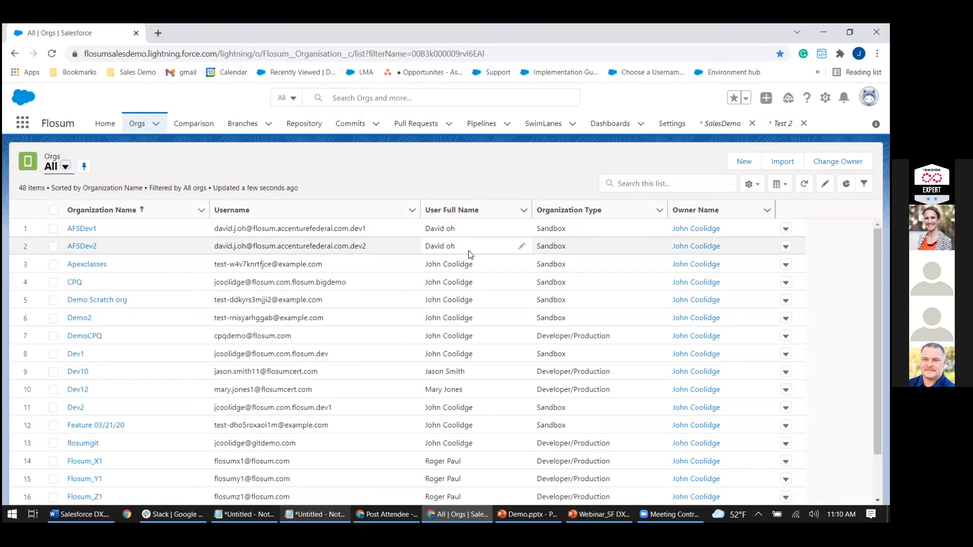
scroll(878, 345, "down", 1)
scroll(878, 344, "up", 1)
left_click(714, 185)
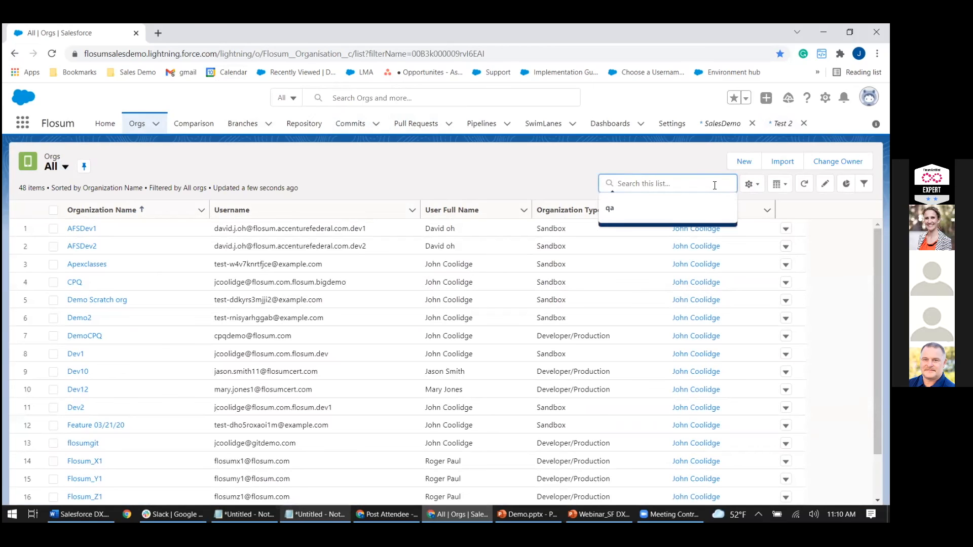
scroll(317, 460, "down", 2)
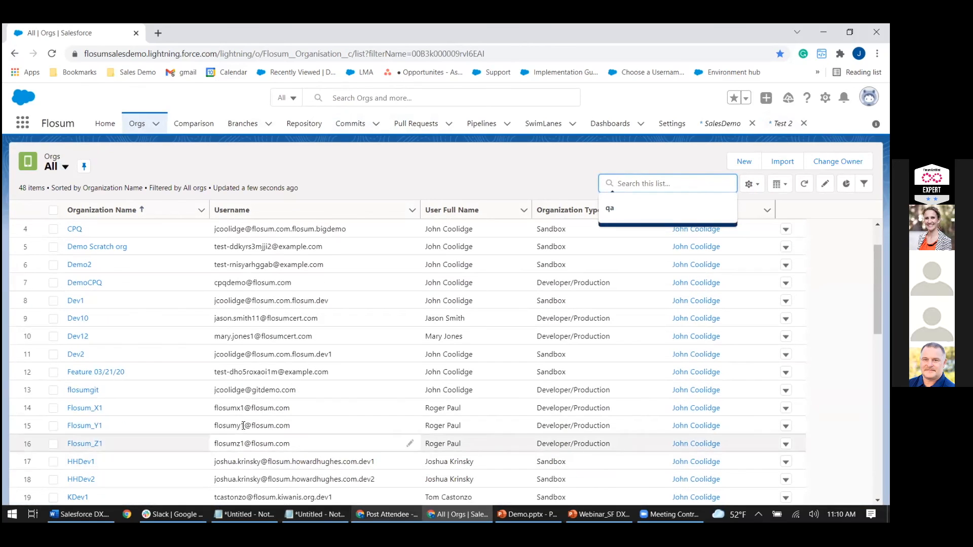
scroll(236, 422, "down", 4)
scroll(212, 419, "up", 6)
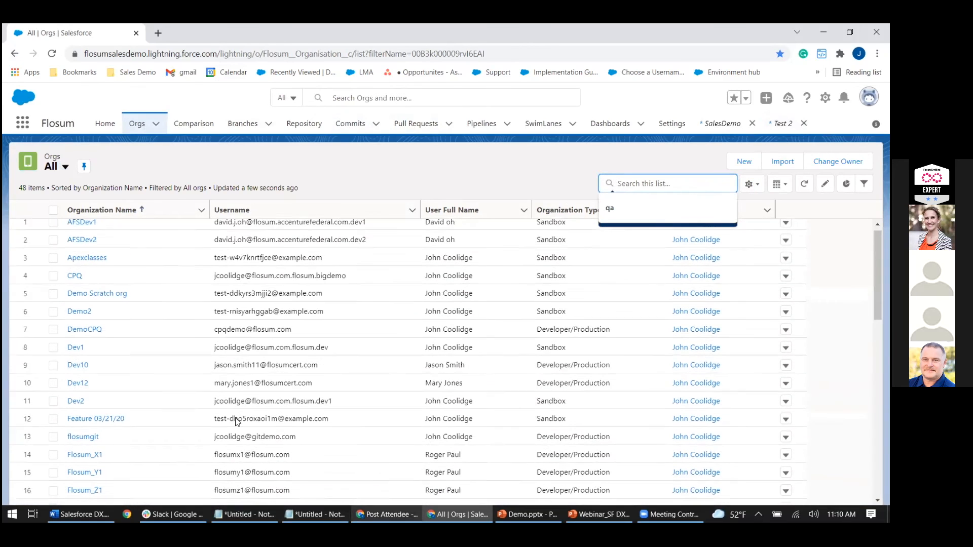
left_click(99, 212)
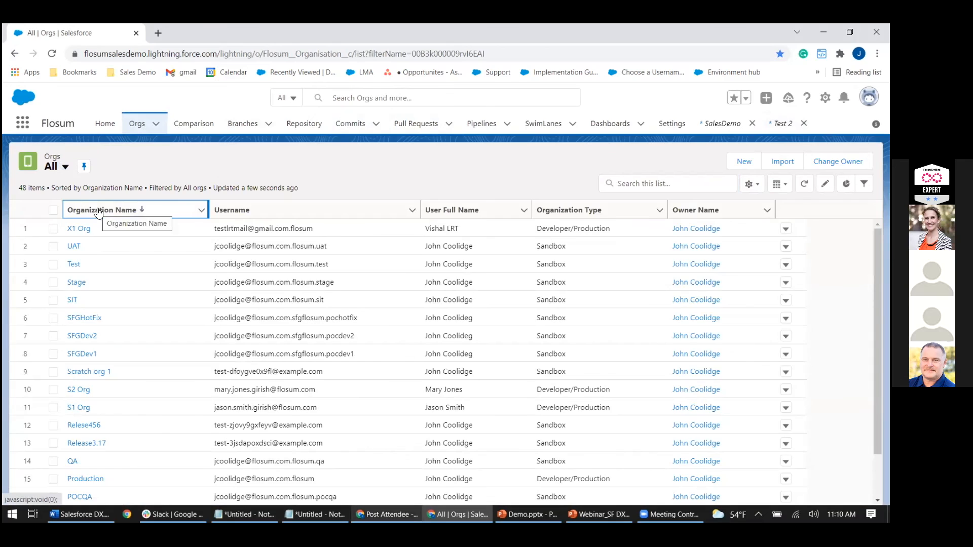
left_click(99, 211)
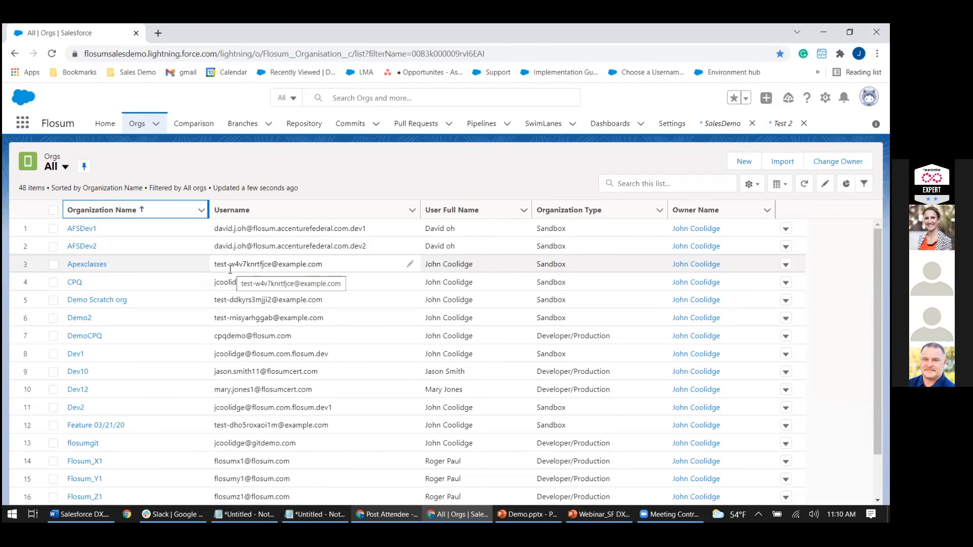
left_click(93, 264)
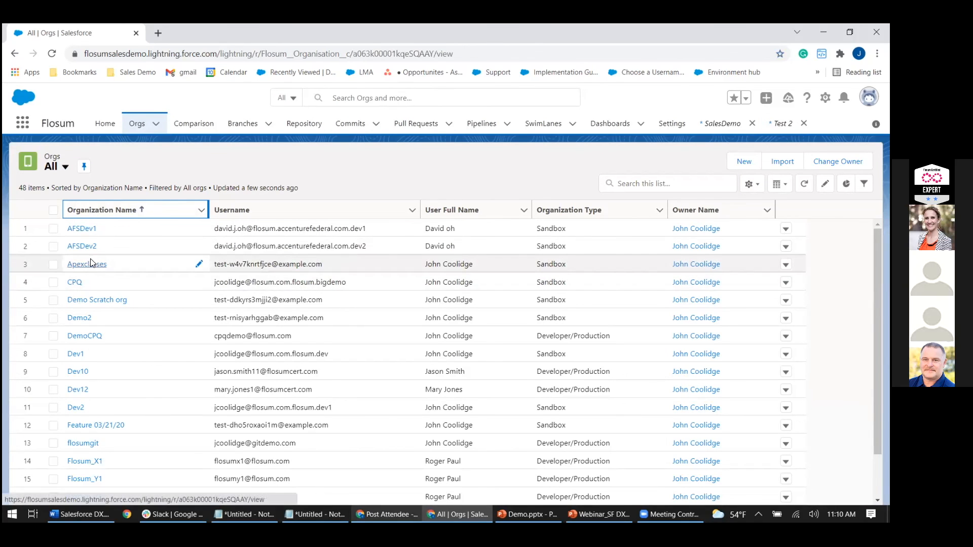